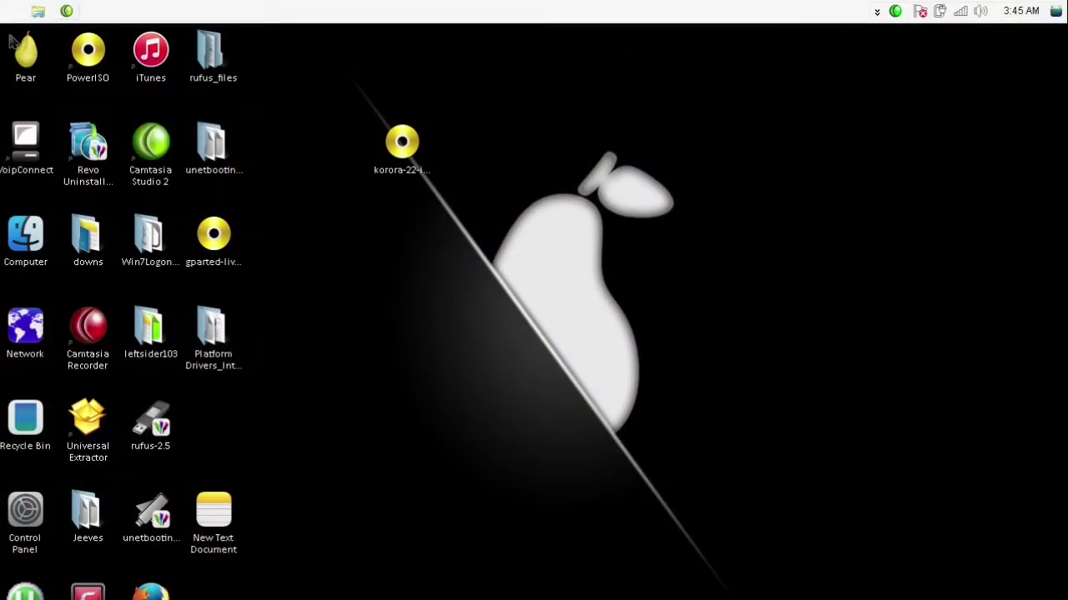
# - Show the Computer view in Explorer and select the UNTITLED (F:) flash drive
pyautogui.doubleClick(37, 72)
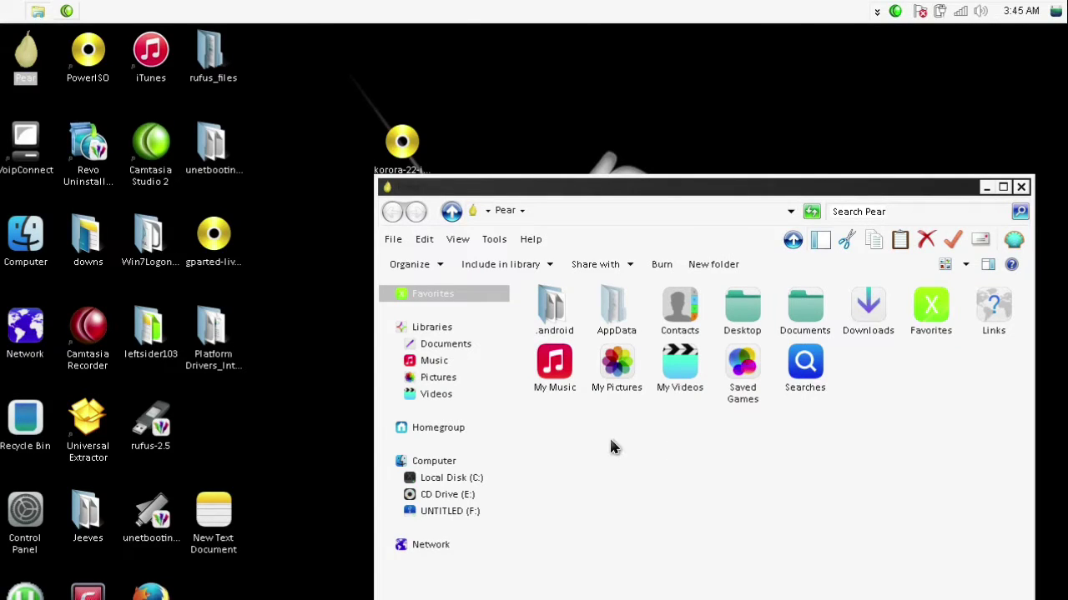
pyautogui.moveTo(434, 462)
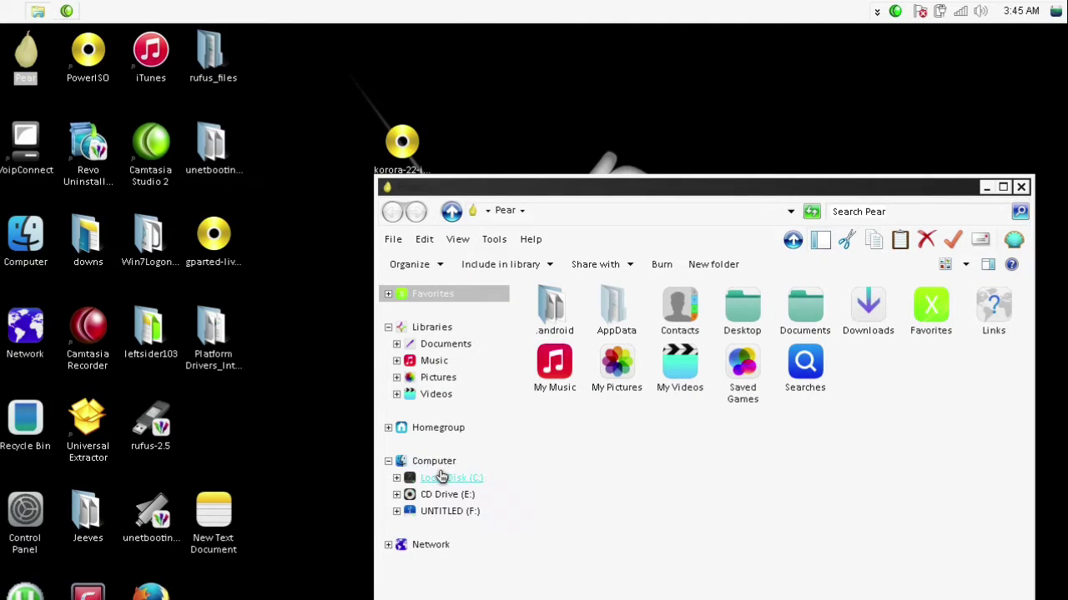
pyautogui.click(439, 461)
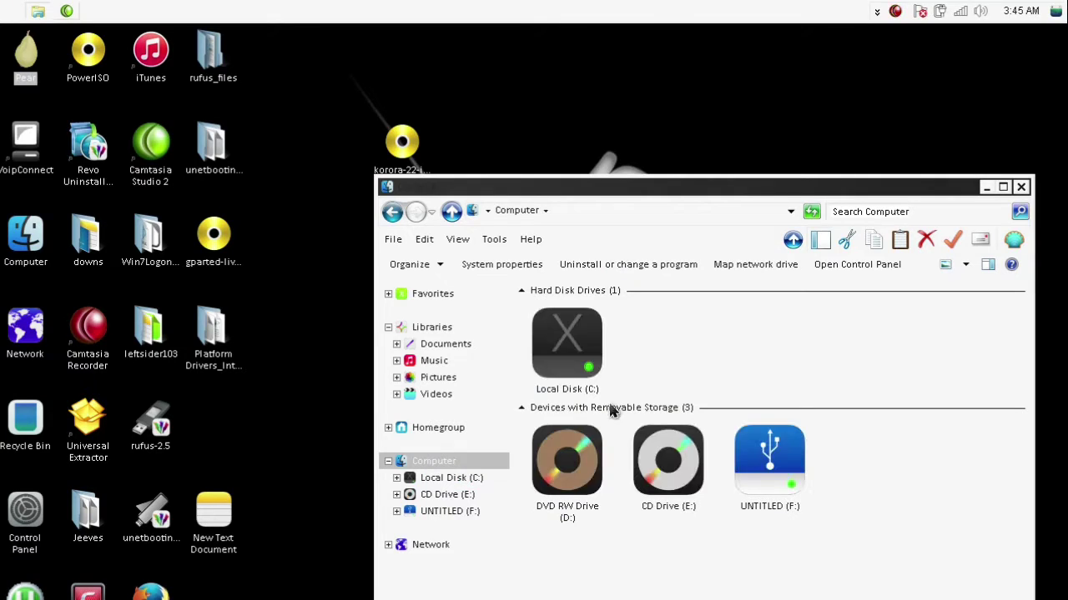
pyautogui.click(774, 469)
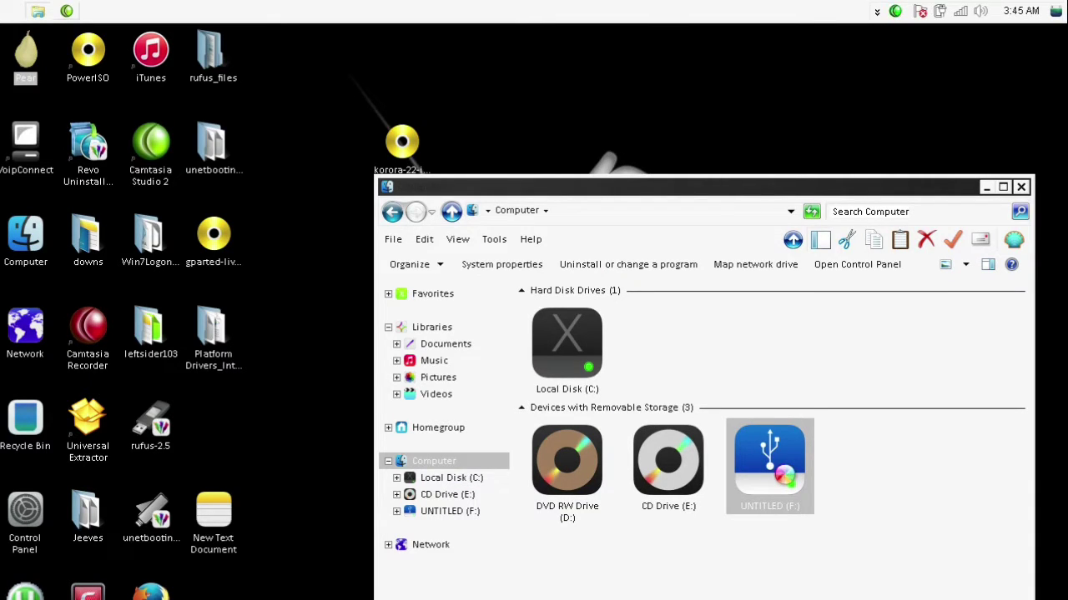
# - Format UNTITLED (F:) as FAT32, accepting the data-erase warning
pyautogui.rightClick(774, 469)
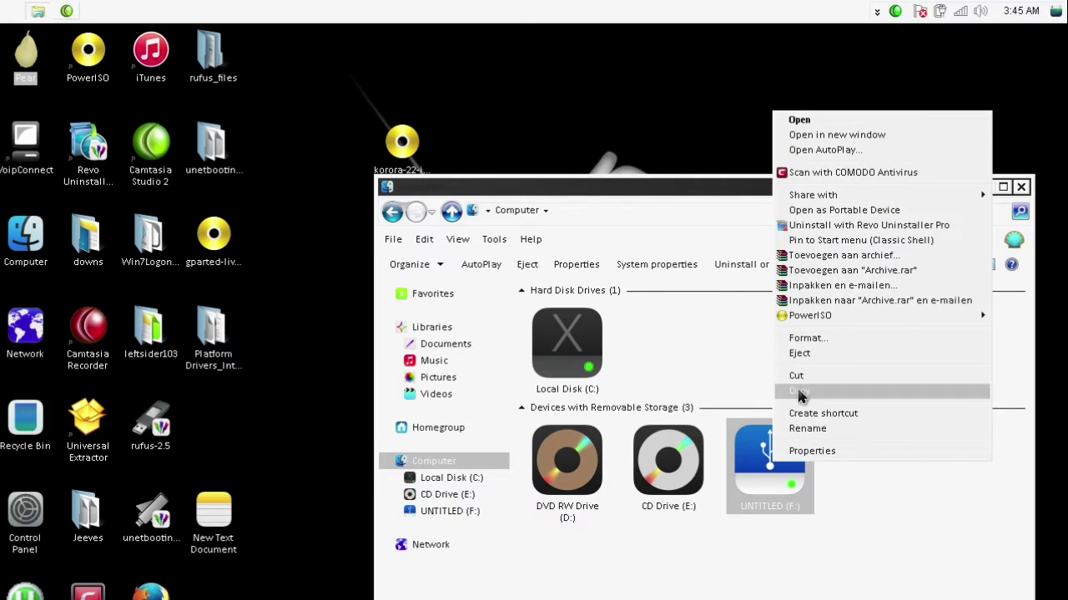
pyautogui.click(805, 339)
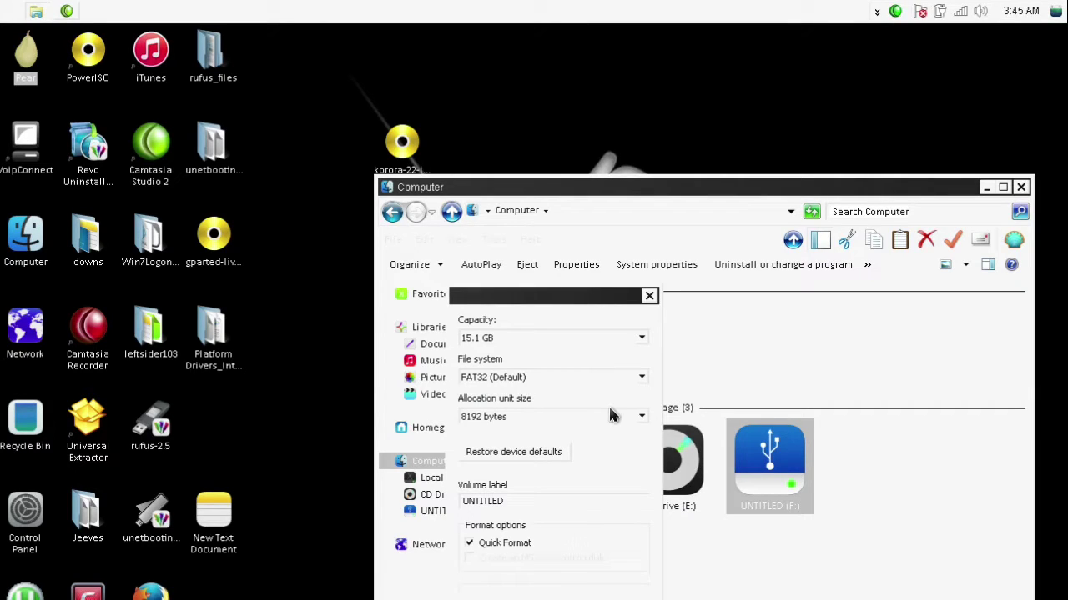
pyautogui.click(511, 379)
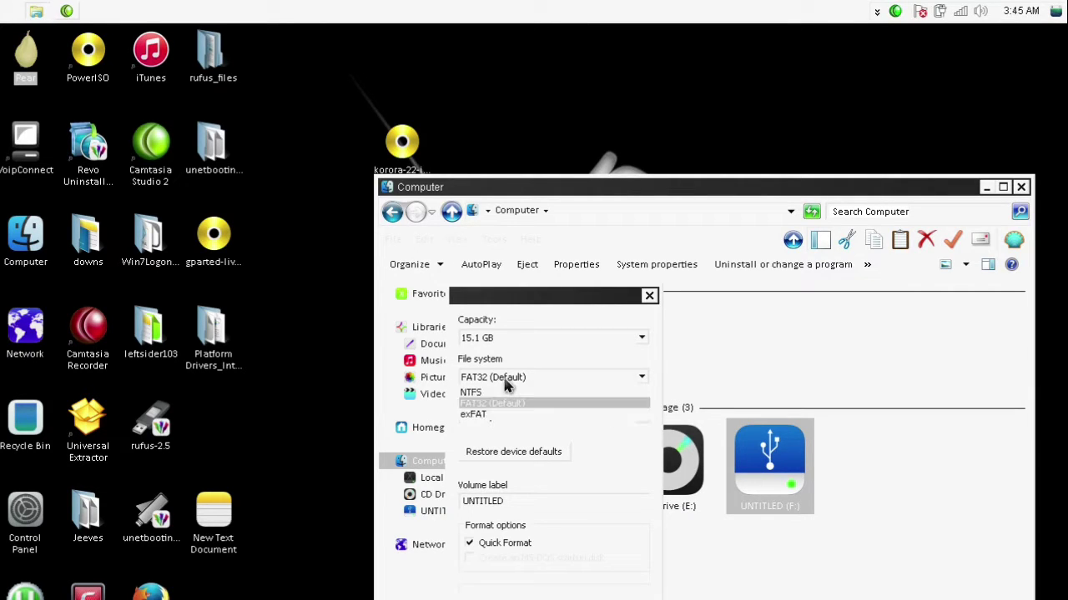
pyautogui.click(506, 383)
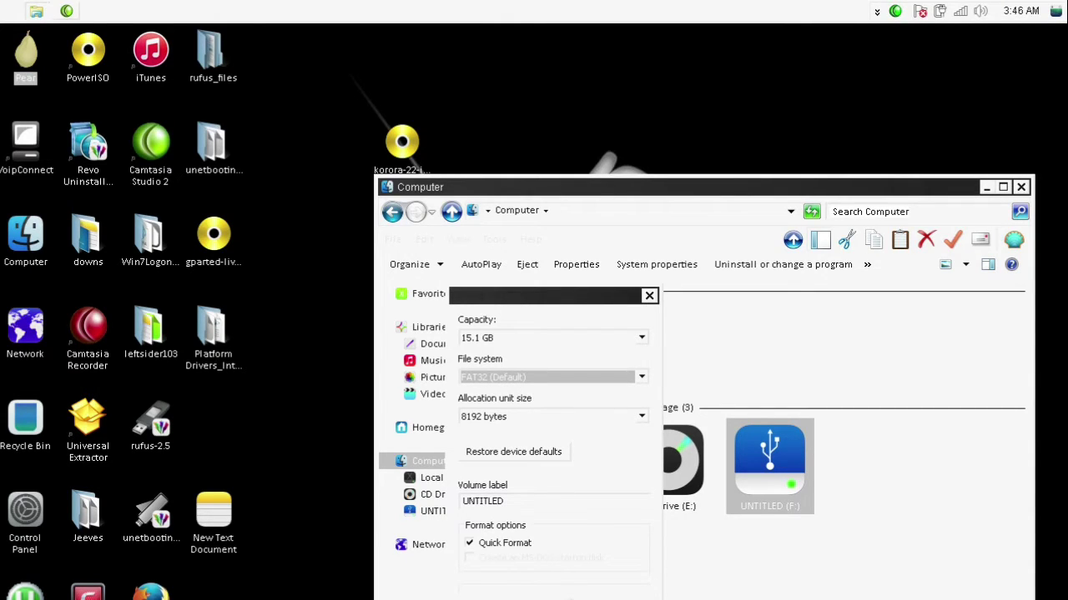
pyautogui.press('Return')
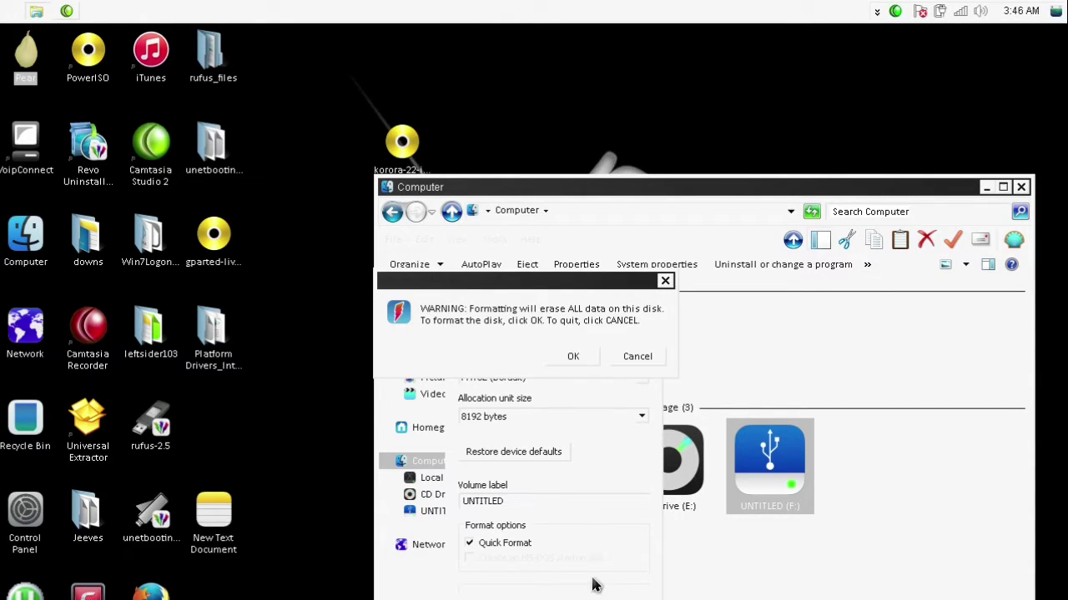
pyautogui.click(571, 359)
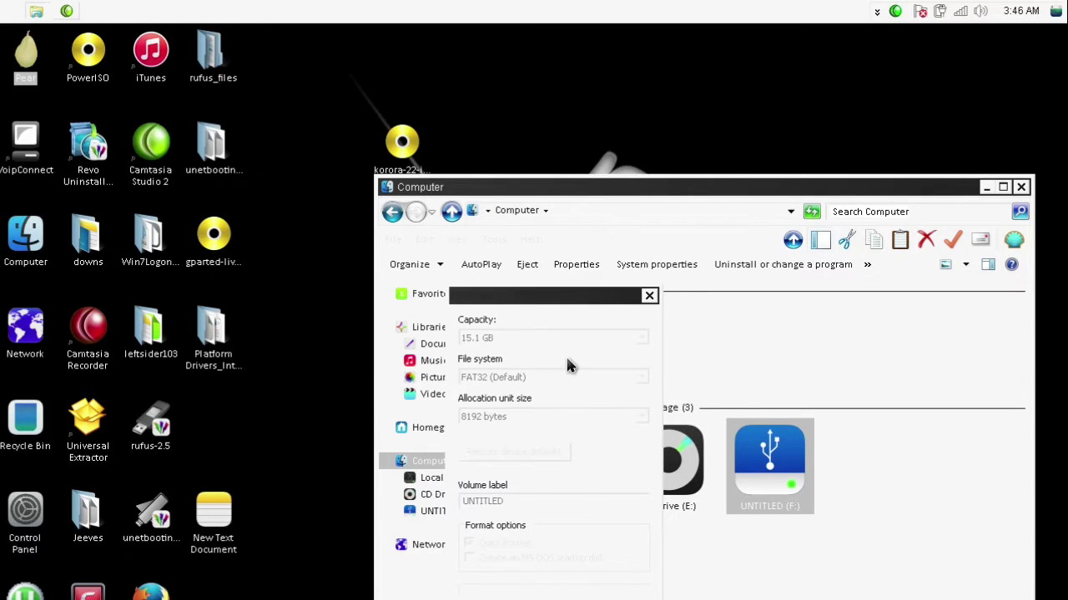
# - Close the Computer window and acknowledge the Format Complete message
pyautogui.click(1021, 189)
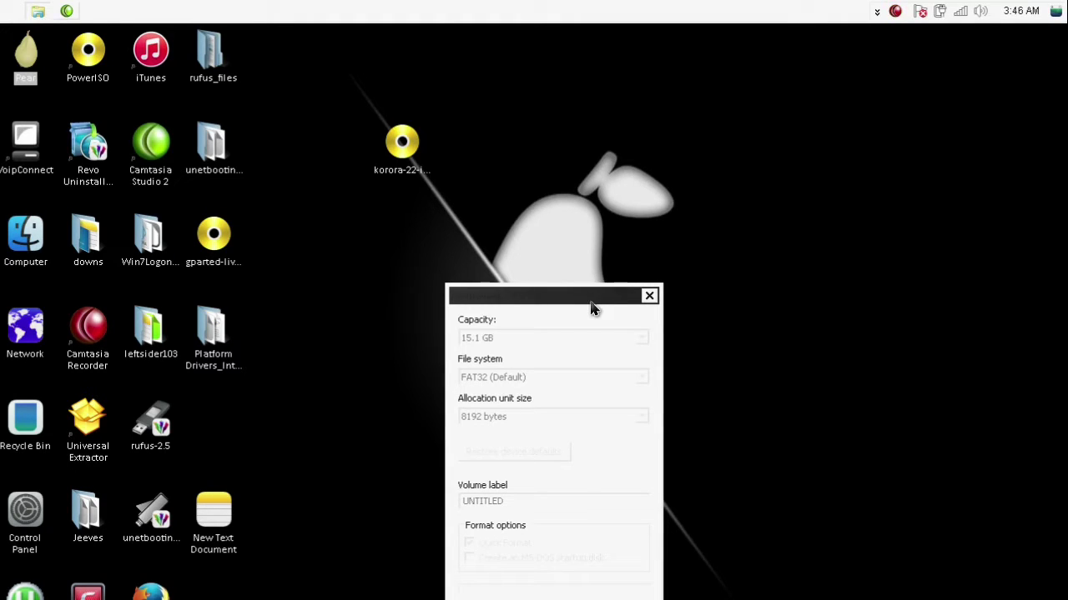
pyautogui.moveTo(592, 305); pyautogui.dragTo(642, 200)
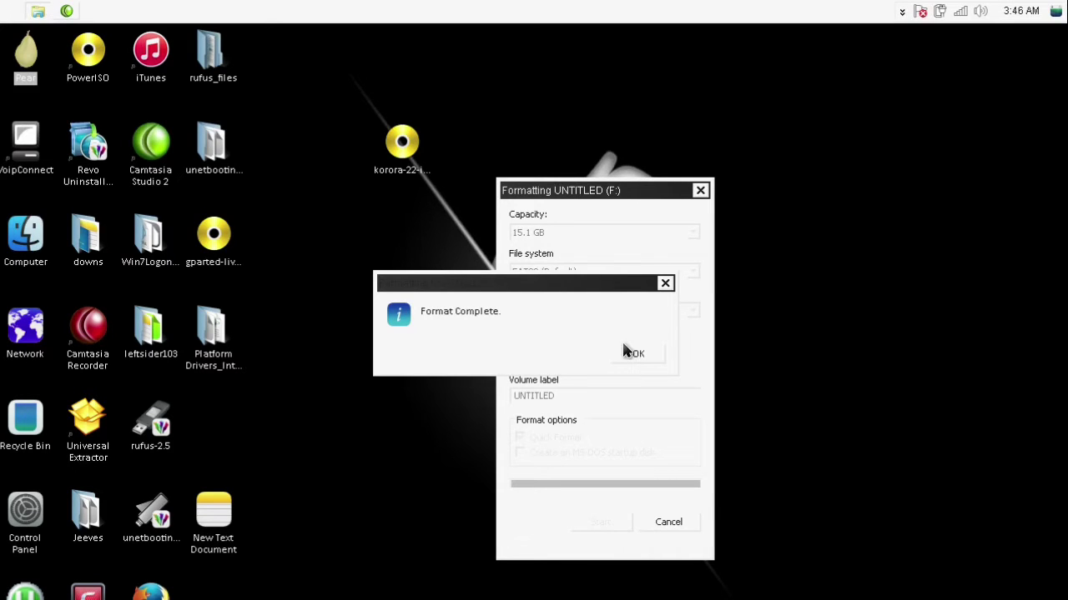
pyautogui.click(640, 356)
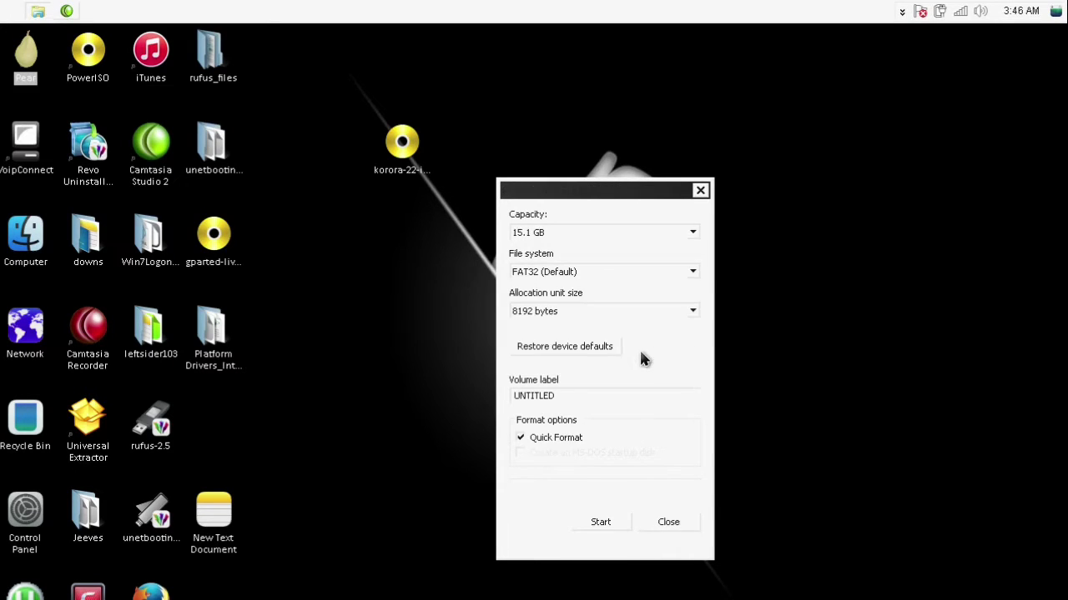
# - Close the format window and launch PowerISO as administrator from its desktop icon
pyautogui.click(671, 523)
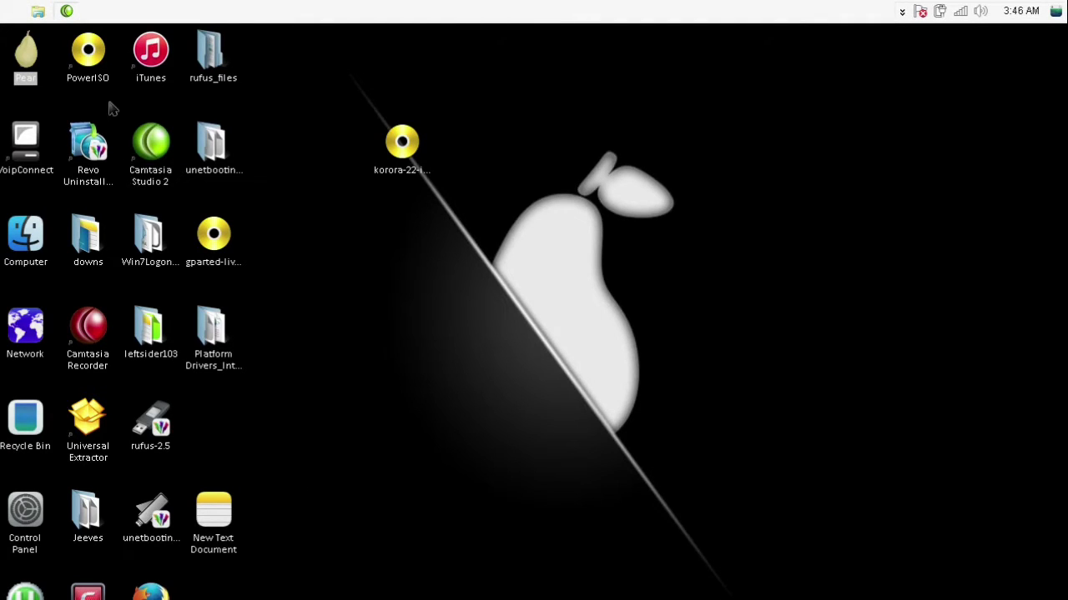
pyautogui.rightClick(89, 52)
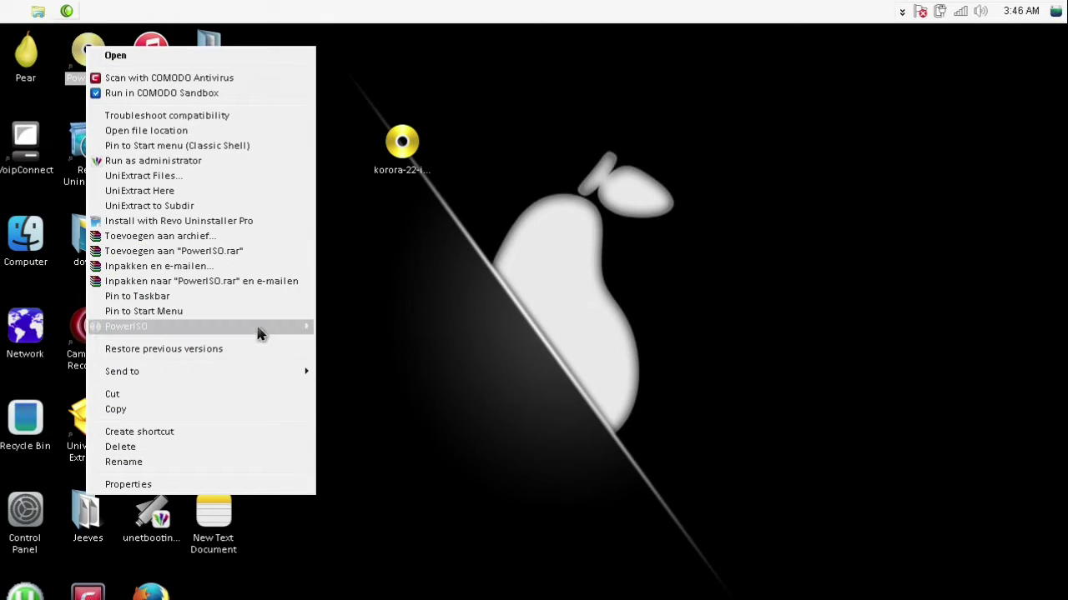
pyautogui.click(176, 160)
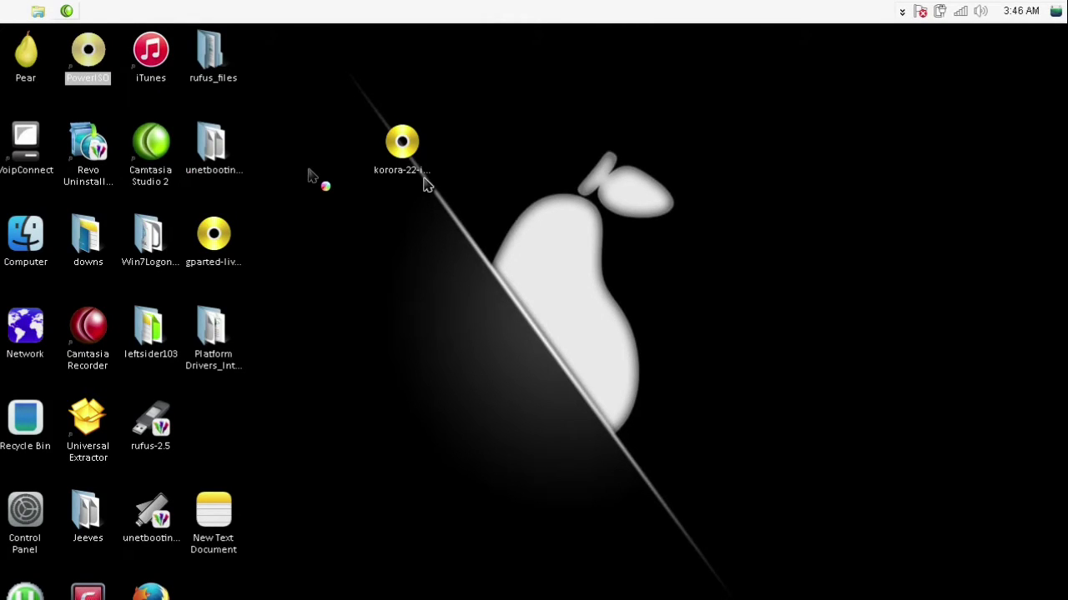
pyautogui.click(575, 357)
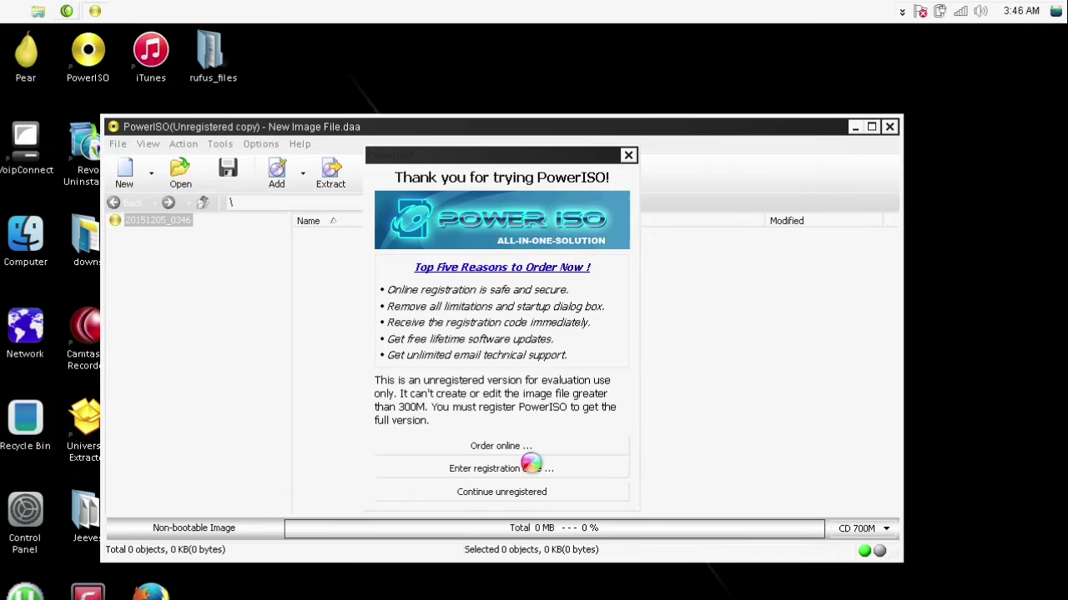
# - Continue unregistered and set korora-22-i386-gnome-live.iso as the bootable USB source image
pyautogui.click(535, 494)
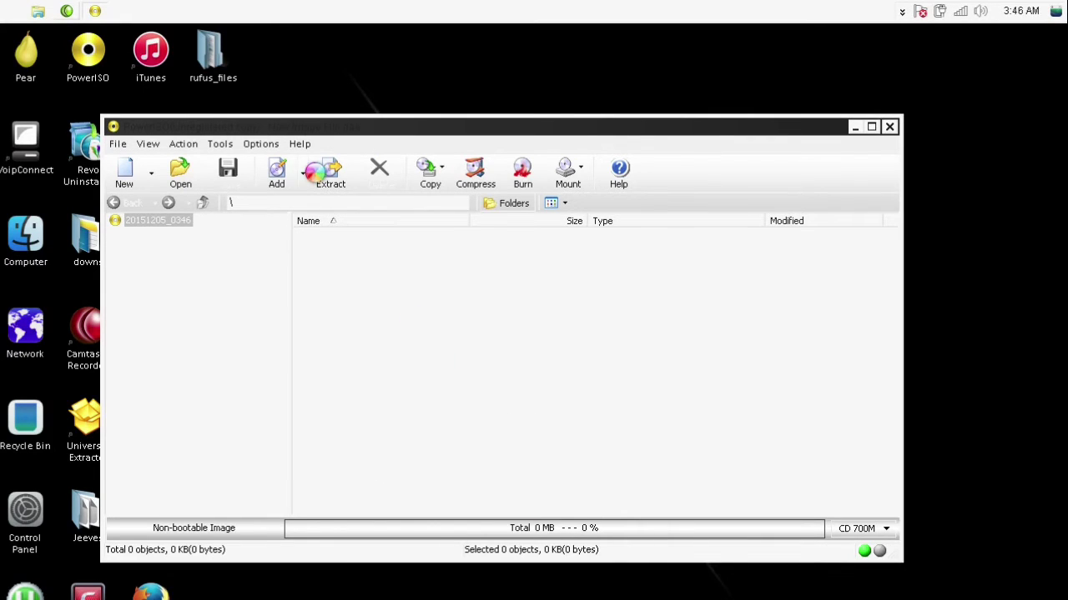
pyautogui.click(262, 149)
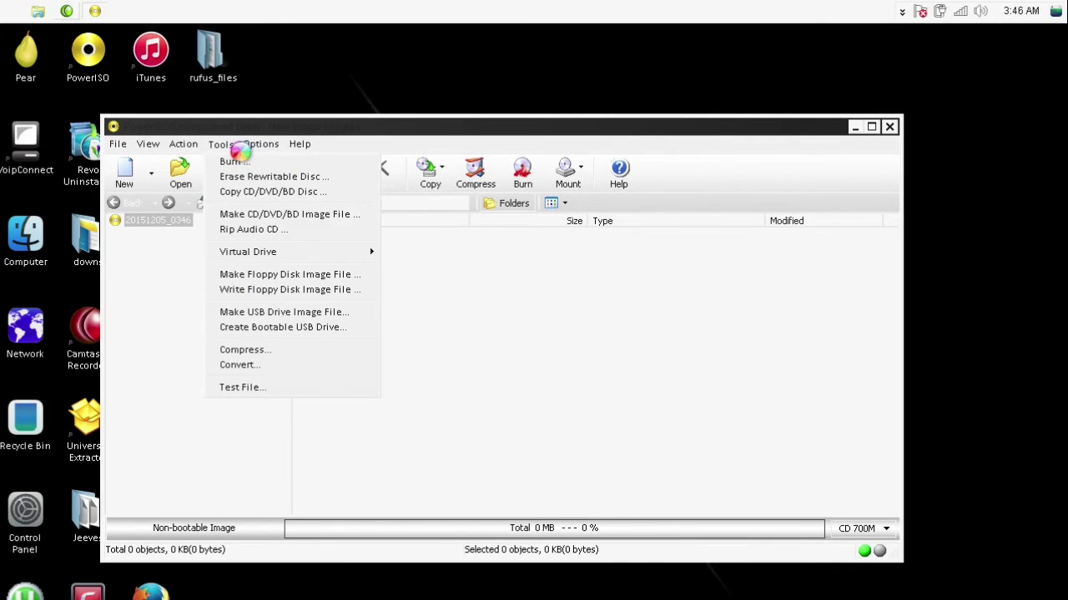
pyautogui.click(285, 332)
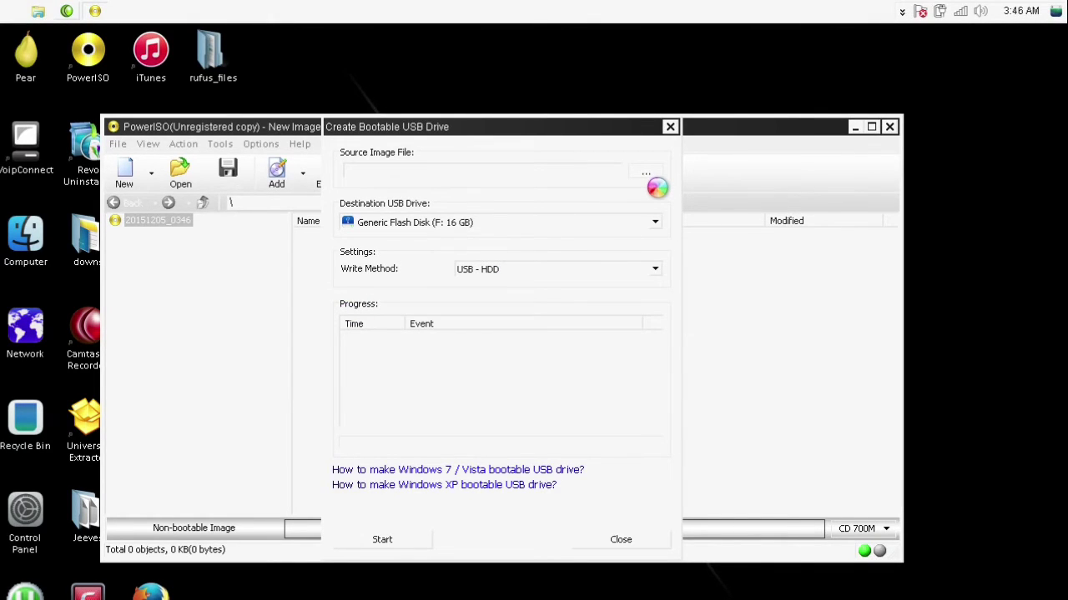
pyautogui.click(646, 174)
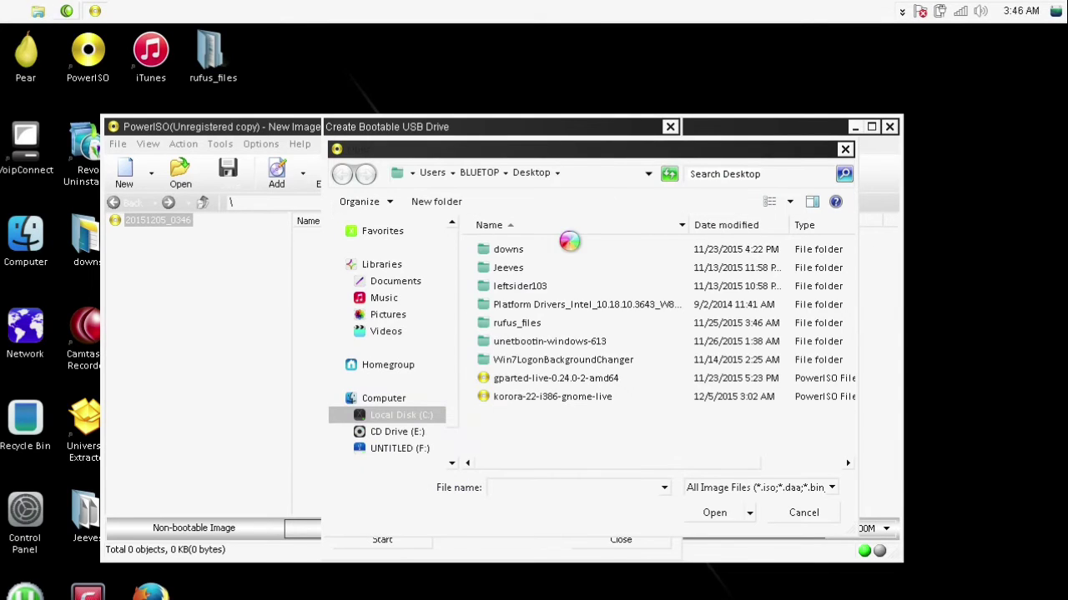
pyautogui.doubleClick(534, 404)
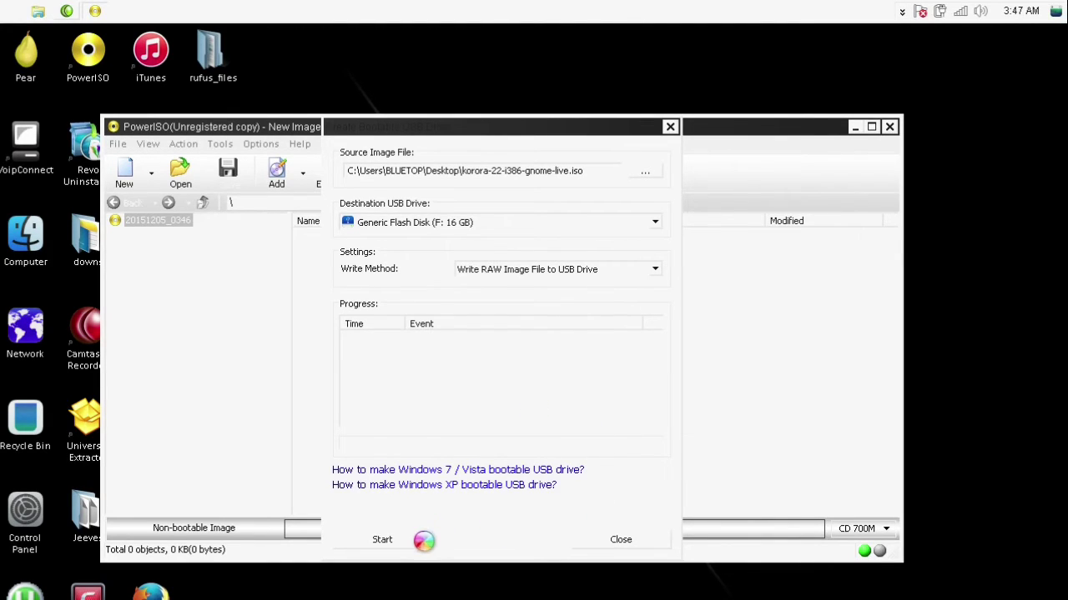
# - Start writing the Korora image to the flash disk, accepting the overwrite, then open the recorder's tray menu
pyautogui.click(386, 539)
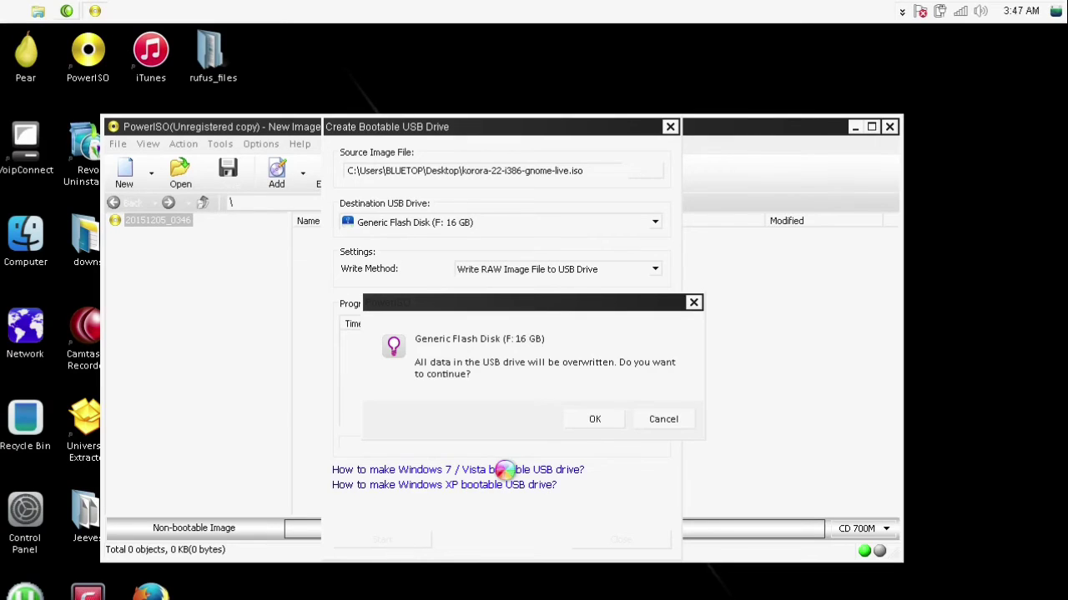
pyautogui.click(595, 426)
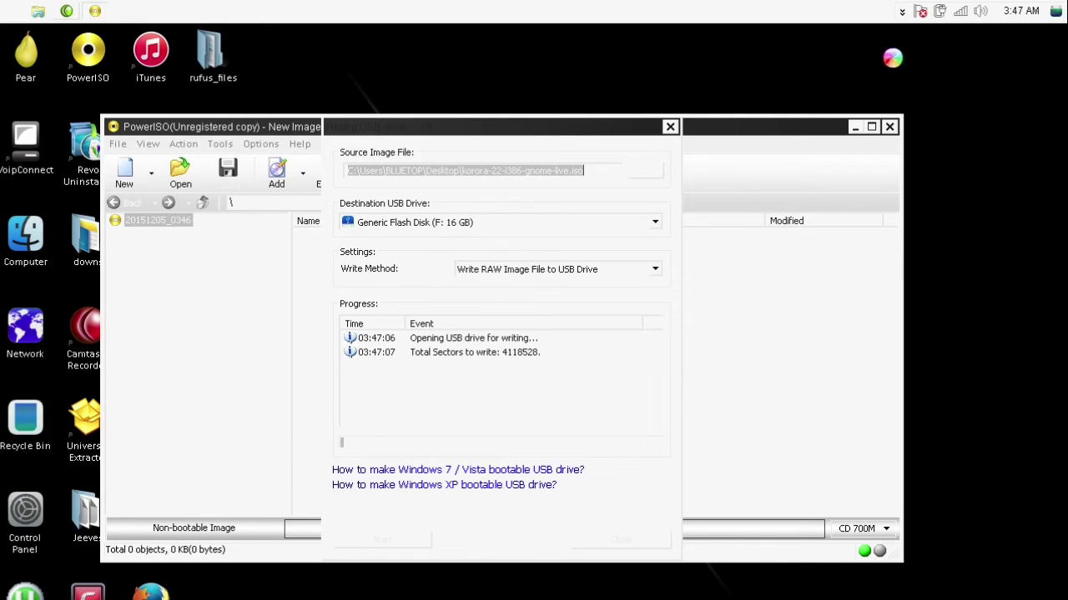
pyautogui.click(900, 13)
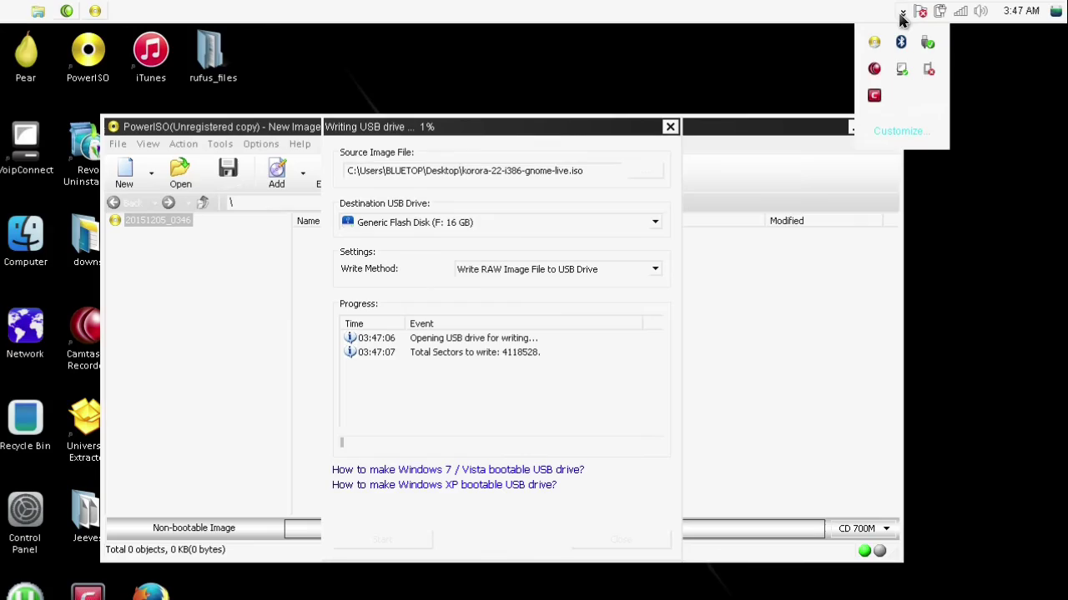
pyautogui.rightClick(872, 73)
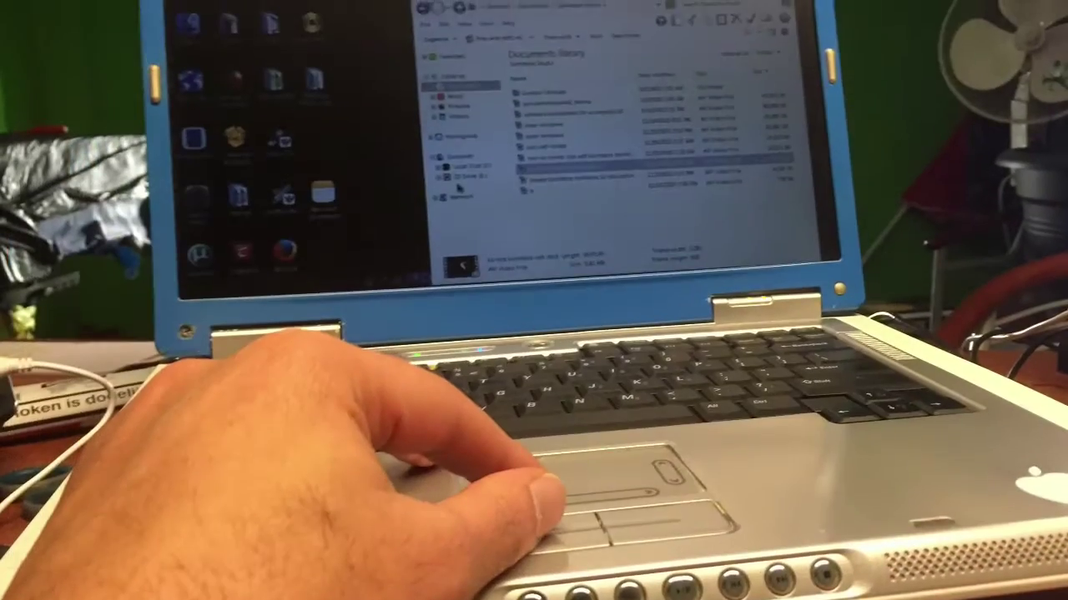